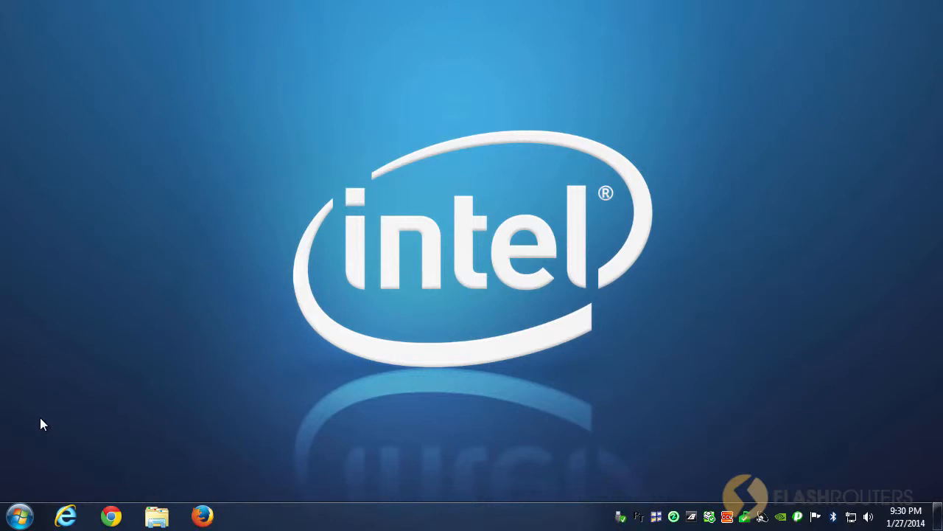
Step: Launch Notepad with administrator rights
click(20, 515)
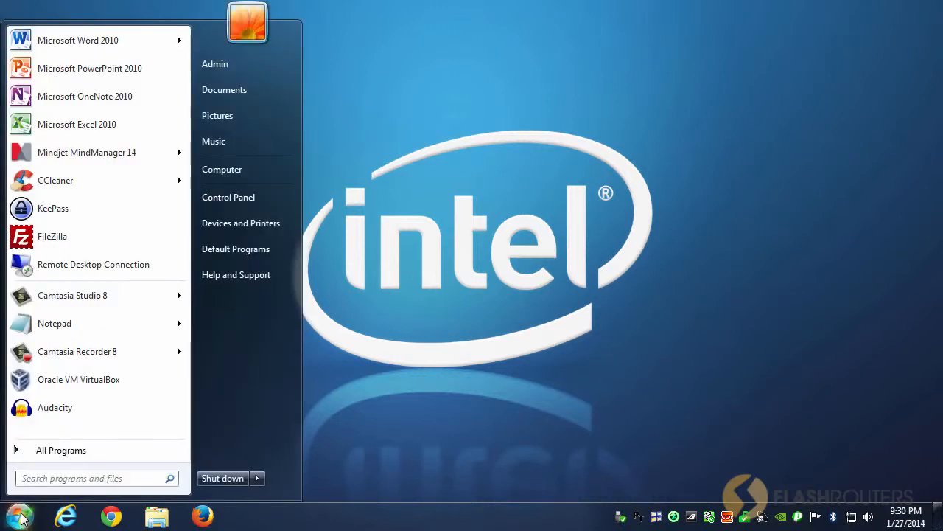
right_click(70, 329)
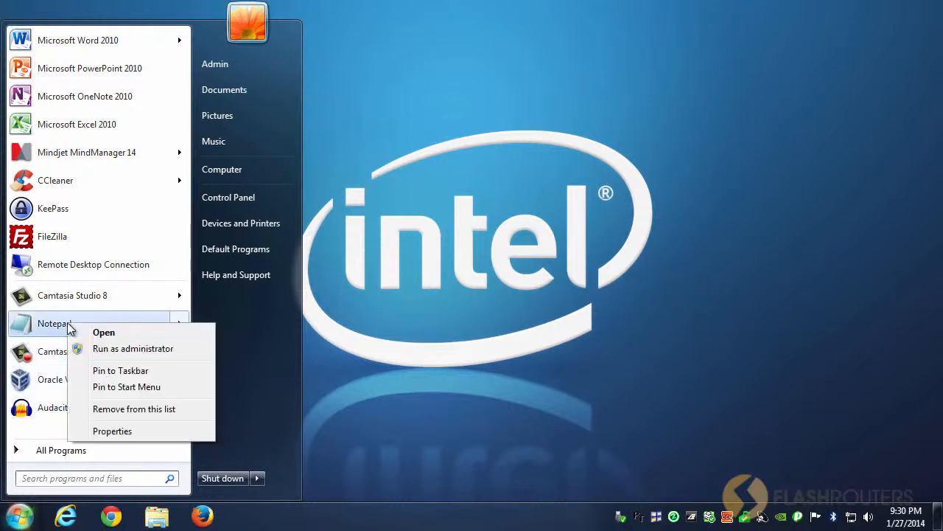
click(181, 351)
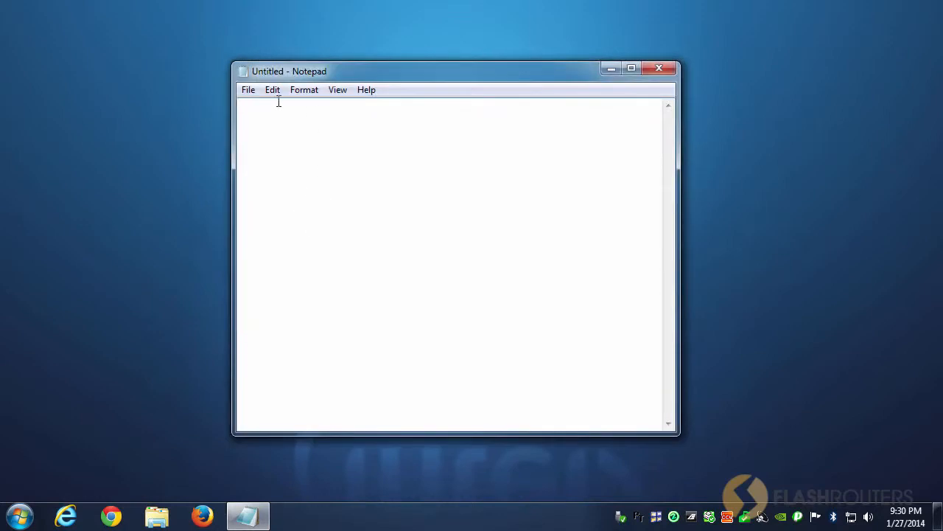
Step: Start opening a file and browse to the System32 folder inside C:\Windows
click(248, 89)
click(273, 126)
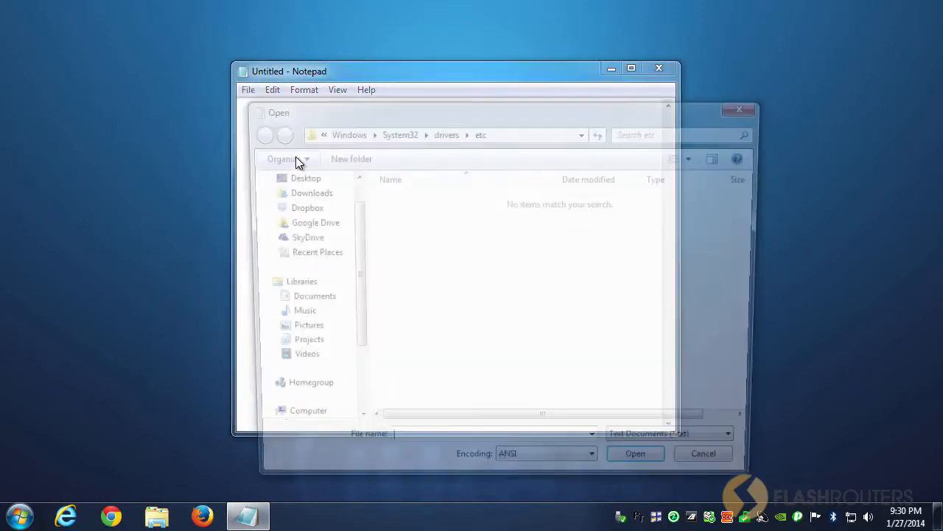
scroll(350, 270, down, 1)
scroll(330, 354, up, 1)
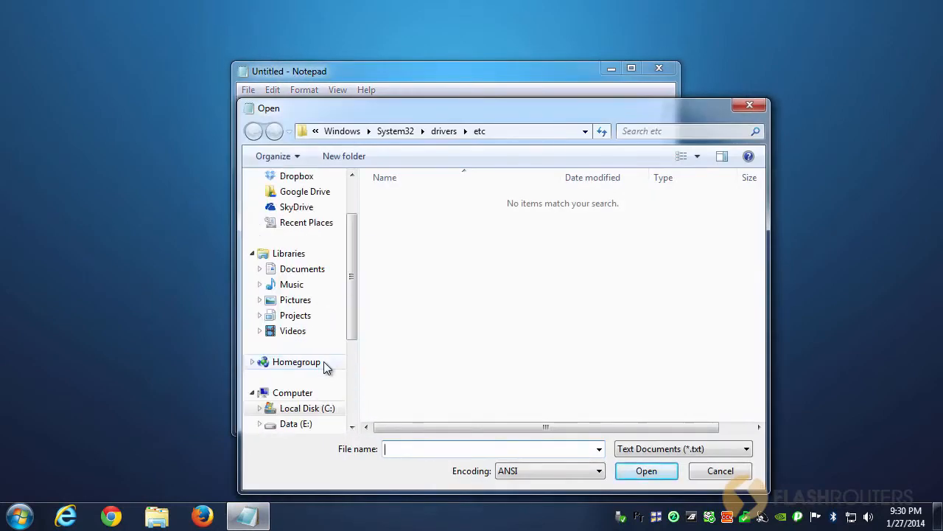
click(324, 408)
click(454, 355)
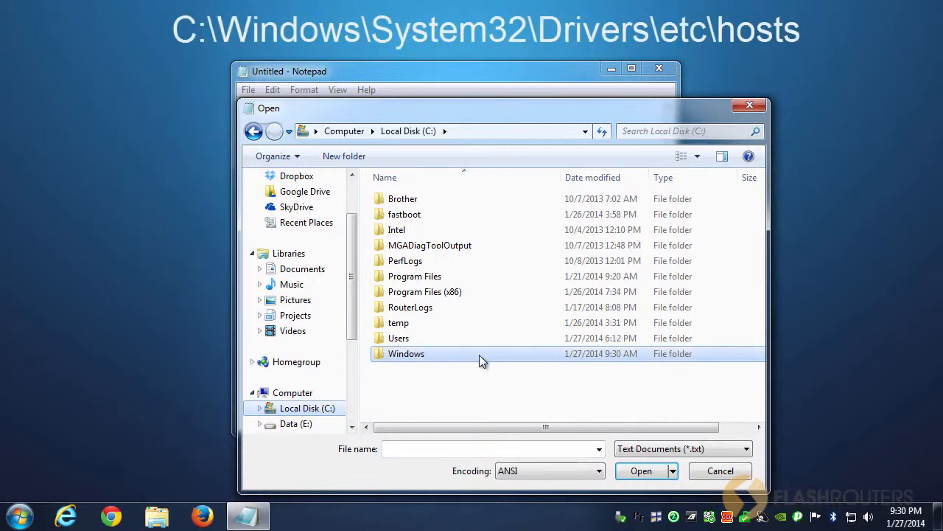
double_click(480, 361)
scroll(757, 279, down, 5)
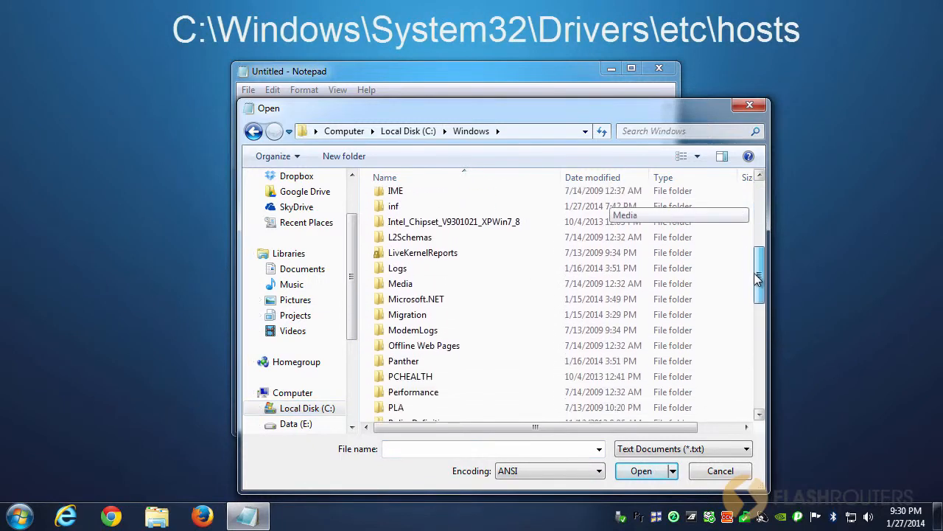
drag(757, 279, 751, 371)
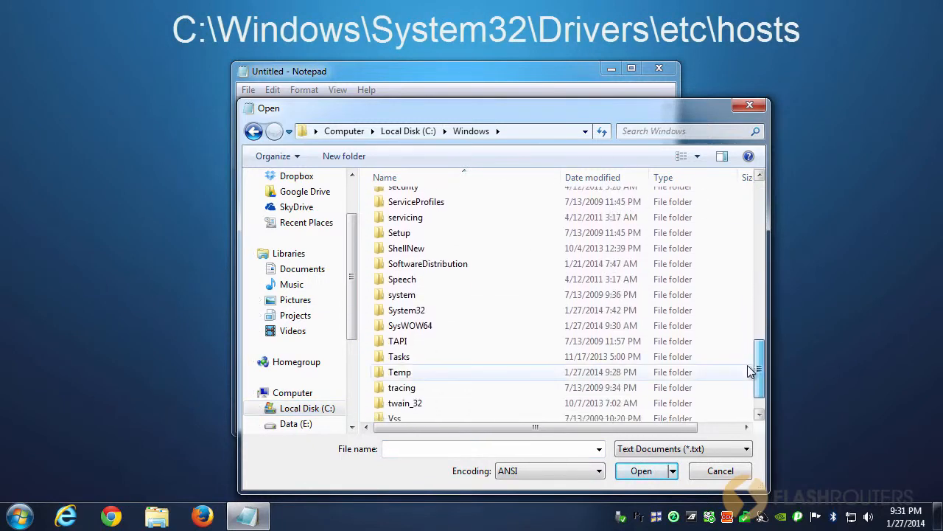
double_click(434, 310)
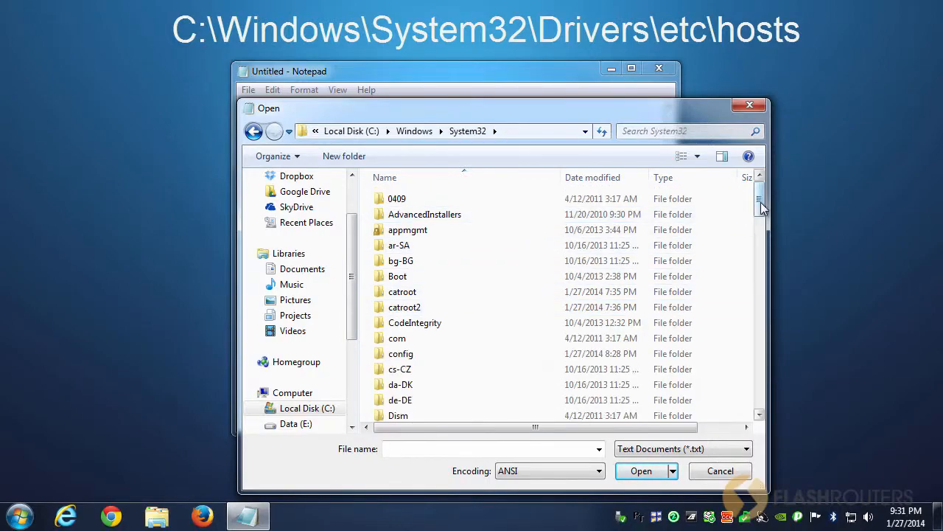
Step: Go into the drivers folder within System32 and enter its etc subfolder
drag(762, 209, 760, 234)
click(430, 258)
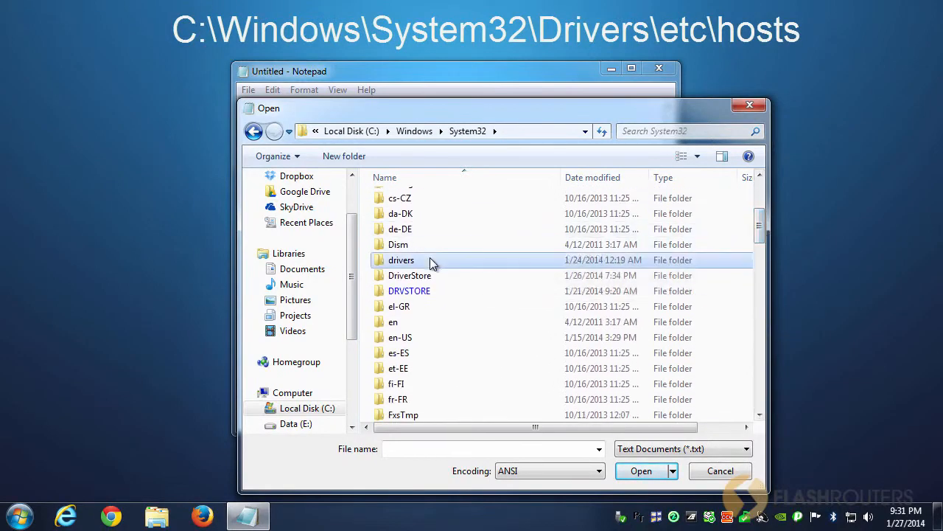
double_click(431, 260)
click(421, 215)
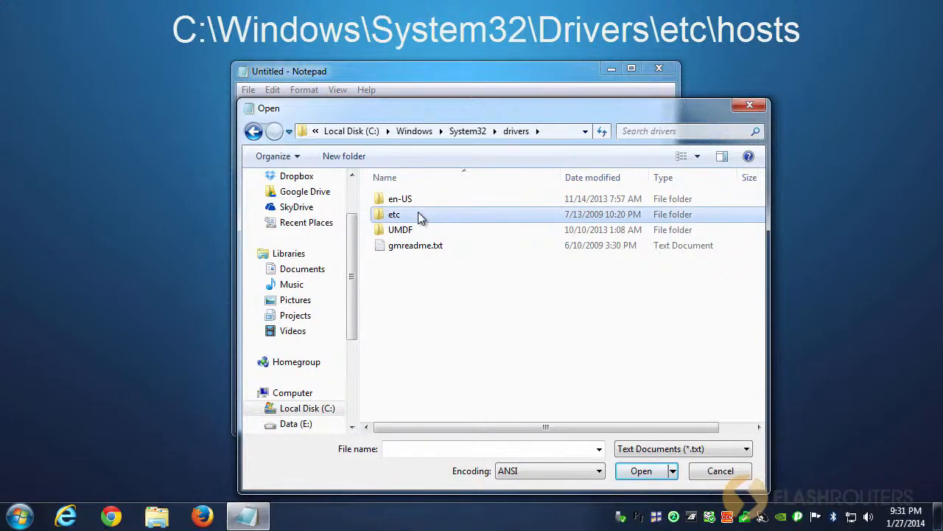
double_click(421, 215)
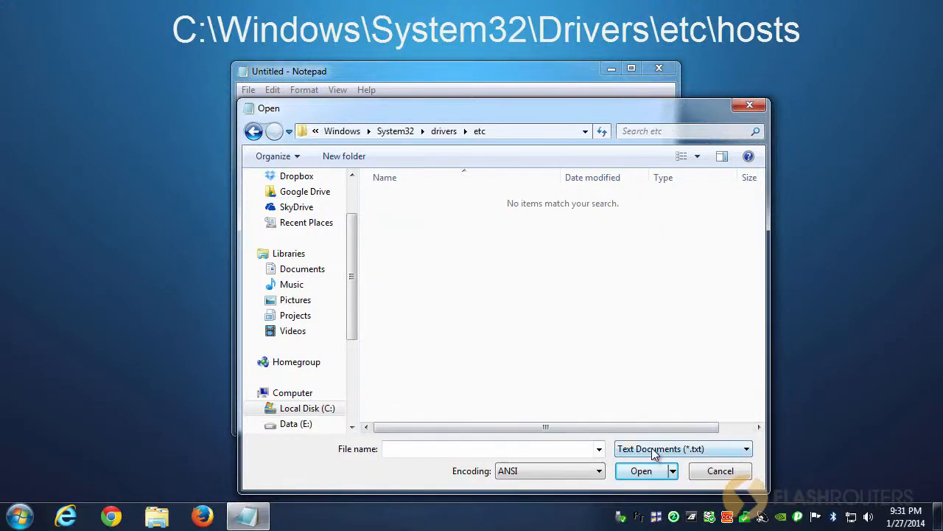
Step: Set the file type filter to All Files and open the hosts file from the etc folder
click(654, 455)
click(653, 477)
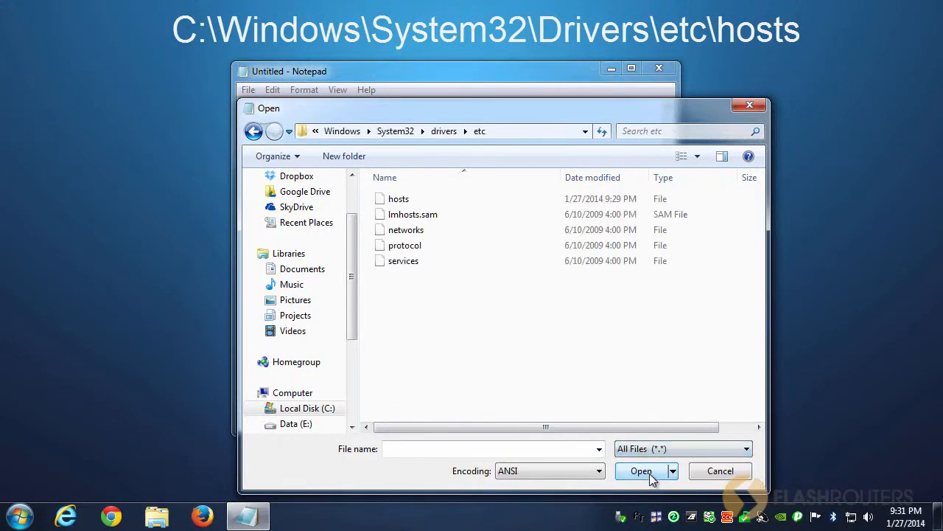
click(399, 199)
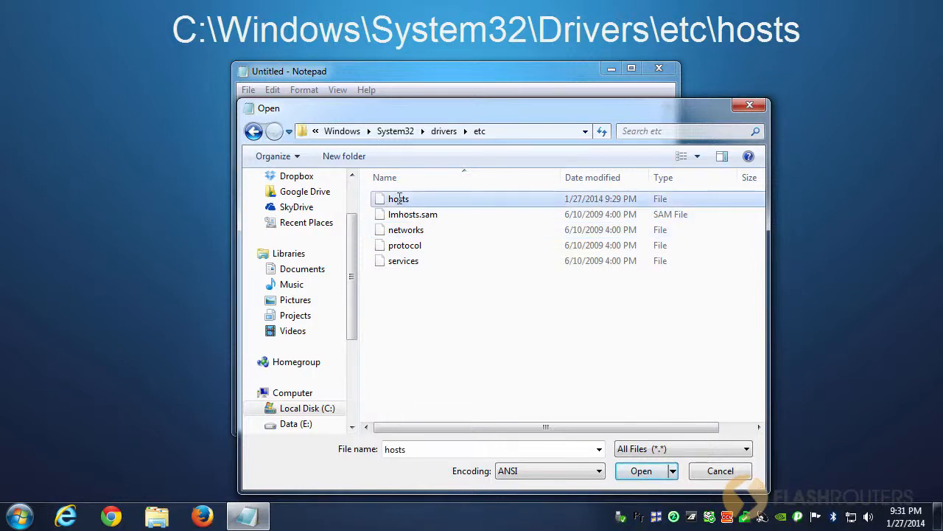
double_click(399, 199)
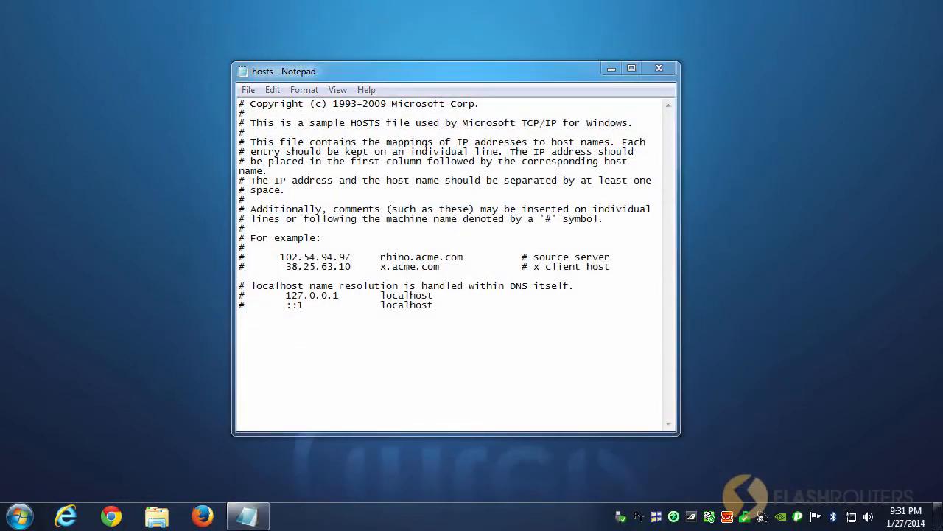
Step: Add an entry below the last localhost line that maps 127.0.0.1 to facebook.com, aligned with the columns above
click(439, 305)
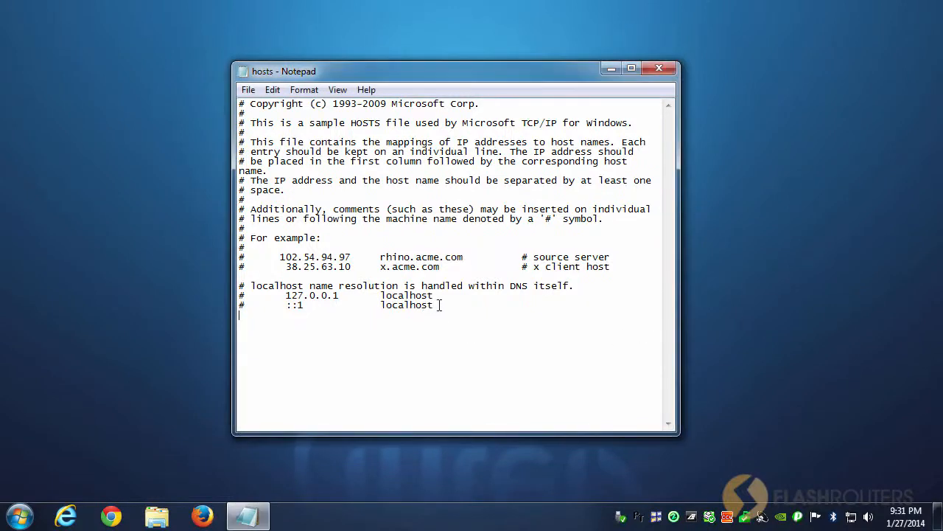
key(Return)
key(Tab)
text(1)
drag(340, 315, 288, 315)
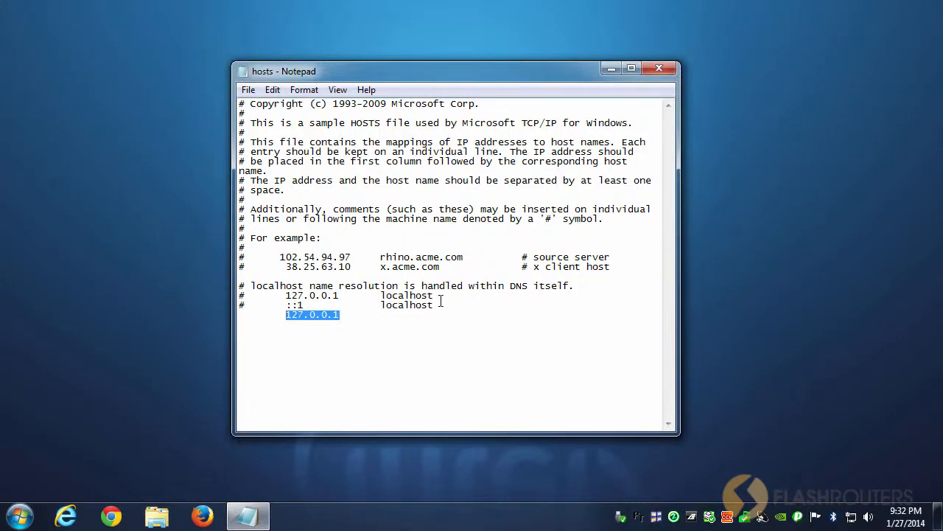
click(382, 316)
key(Tab)
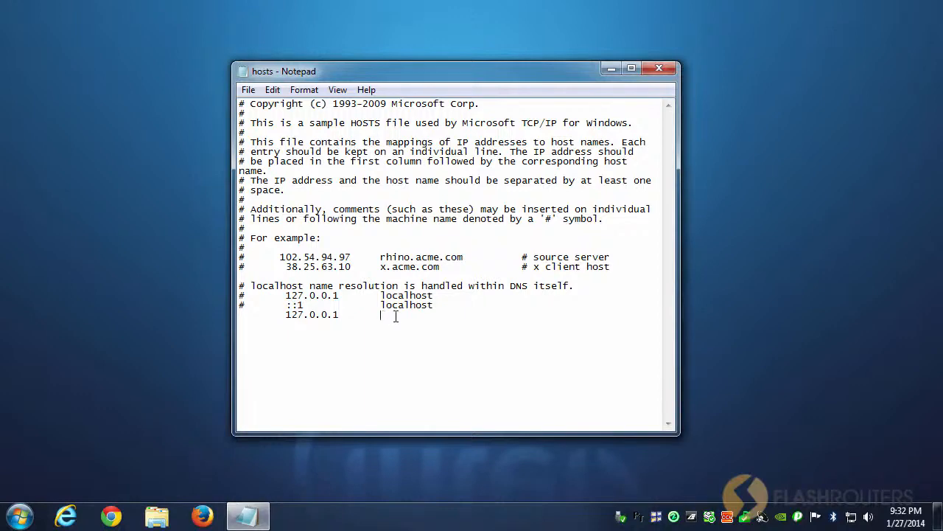
text(facebook.com)
drag(453, 315, 287, 317)
click(286, 316)
double_click(336, 315)
click(417, 317)
Step: Save the changes to the hosts file
click(249, 90)
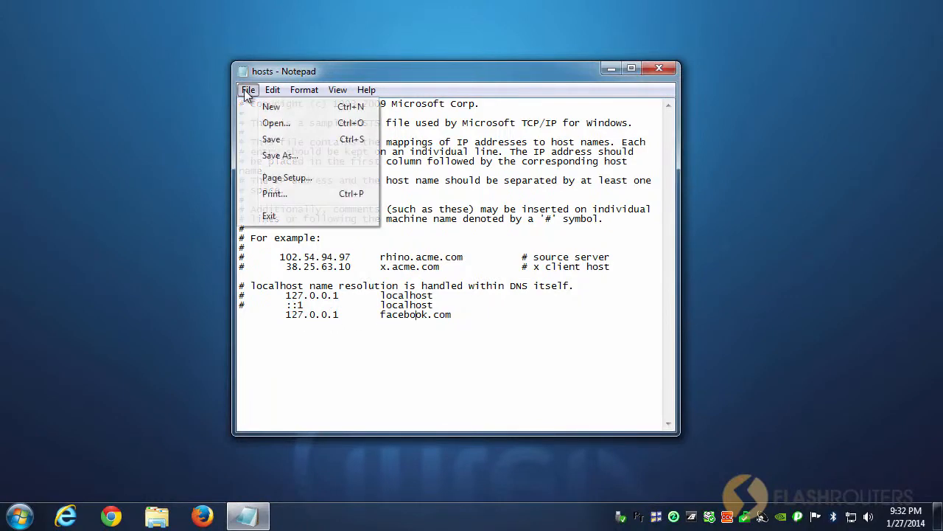
click(270, 140)
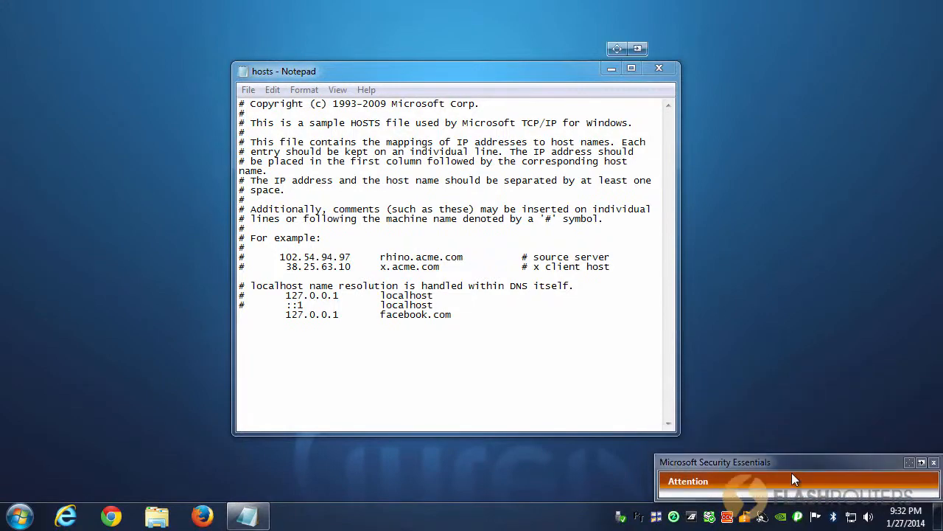
Step: Show the details of the Microsoft Security Essentials alert and examine the detected item's full name and recommended action
click(792, 479)
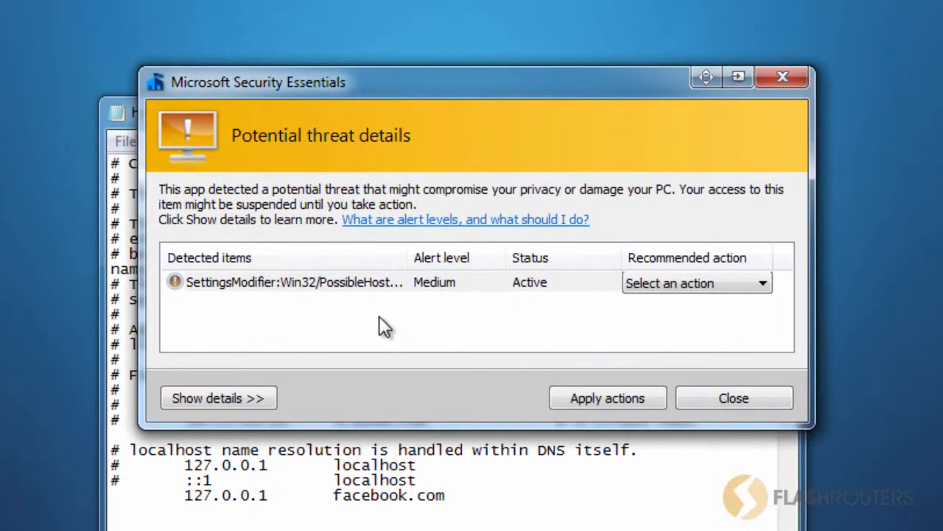
drag(405, 262, 473, 259)
click(475, 280)
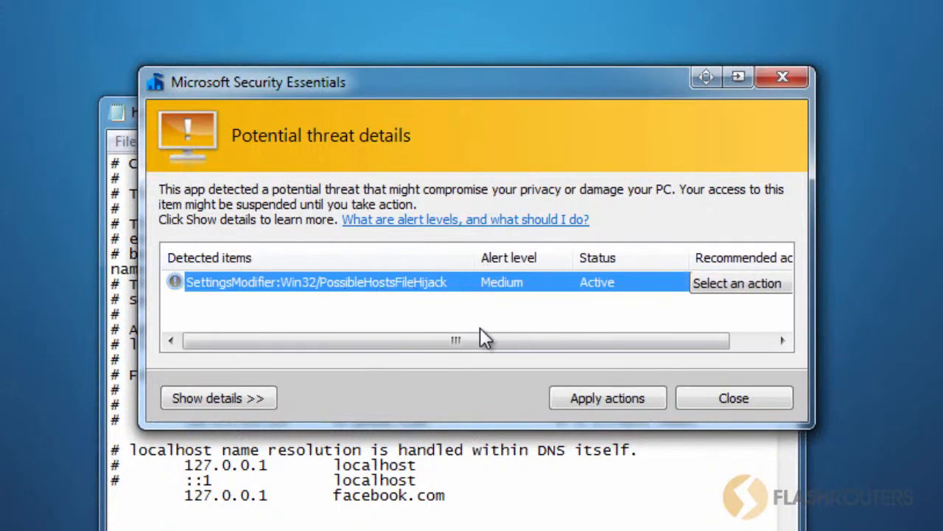
drag(494, 343, 548, 349)
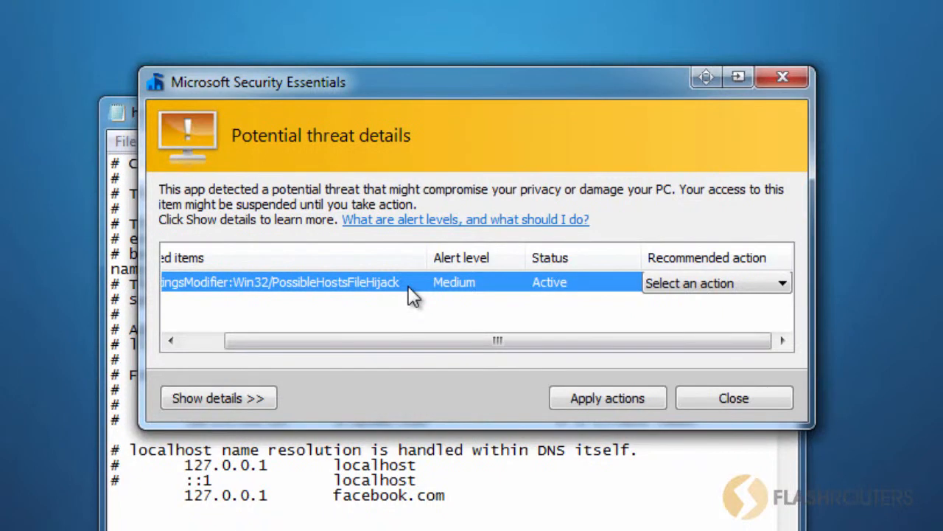
Step: Set the action for the detected PossibleHostsFileHijack item to Allow, apply it and close the alert window
click(779, 283)
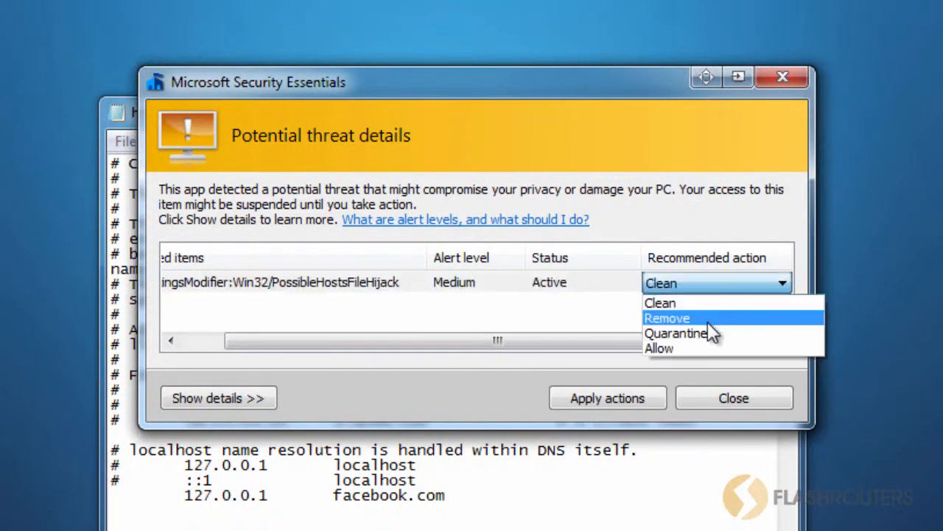
click(666, 347)
click(608, 392)
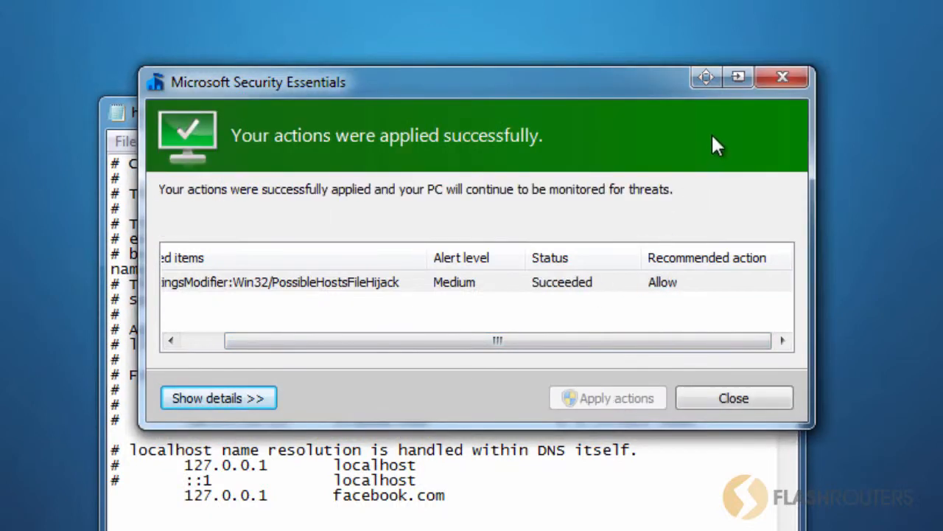
click(783, 78)
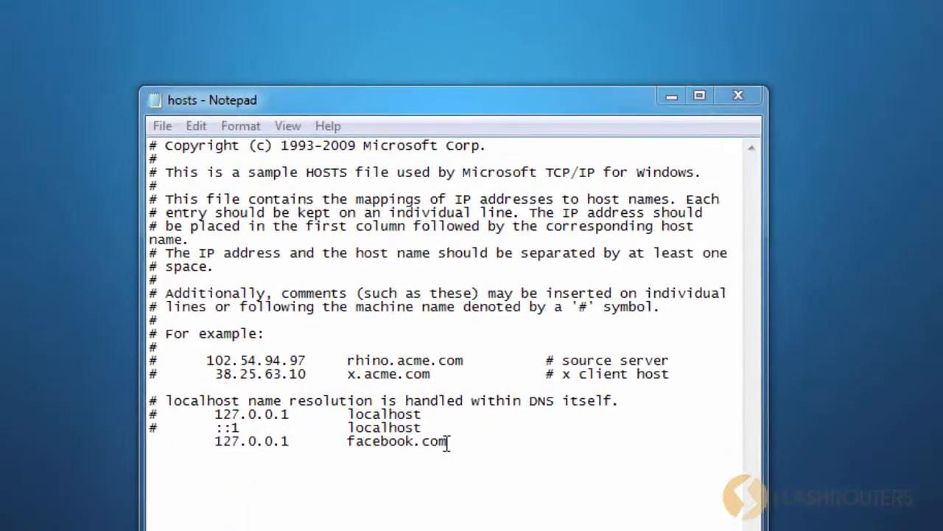
drag(447, 442, 348, 442)
click(380, 442)
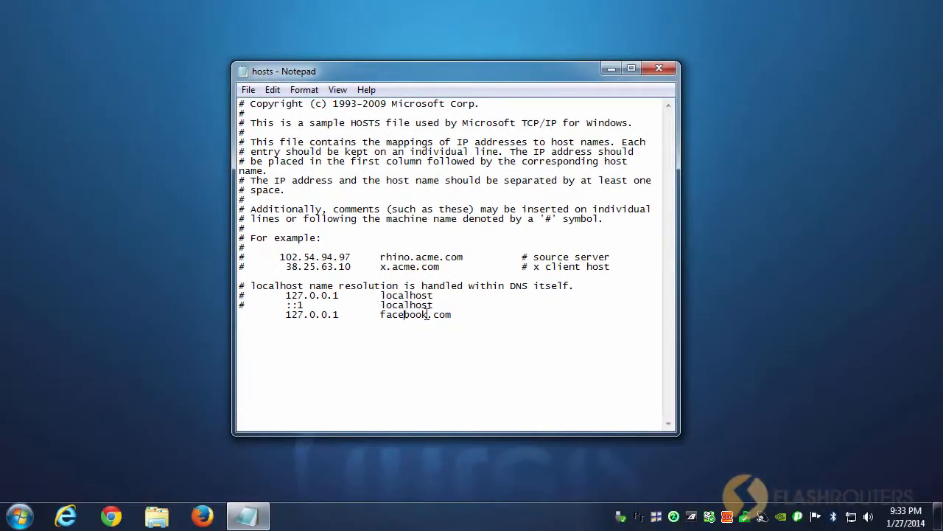
Step: Switch to Firefox and load facebook.com to test whether the site is blocked
click(202, 516)
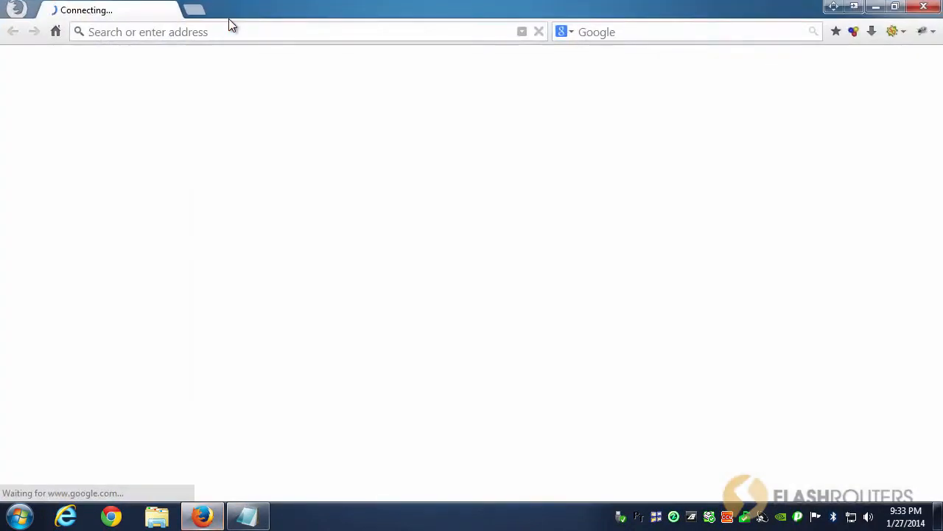
click(223, 31)
text(facebook.com/)
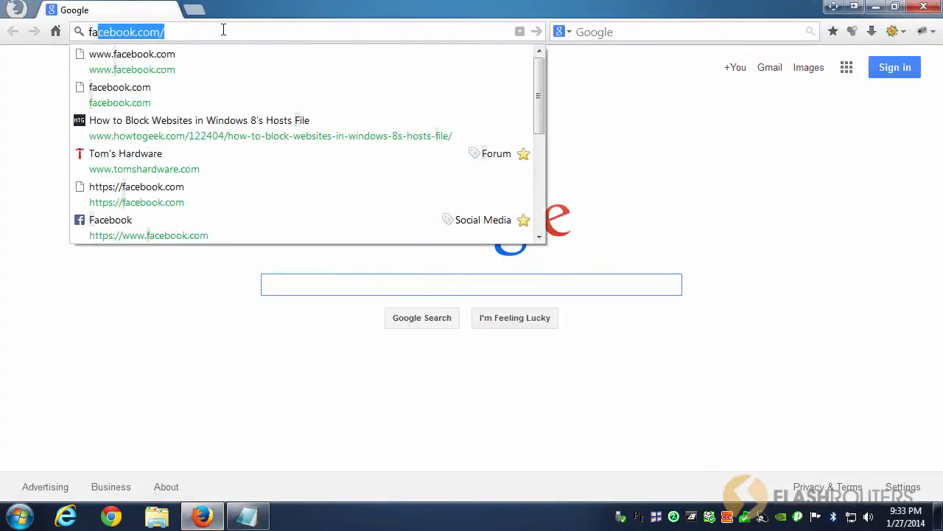
key(Return)
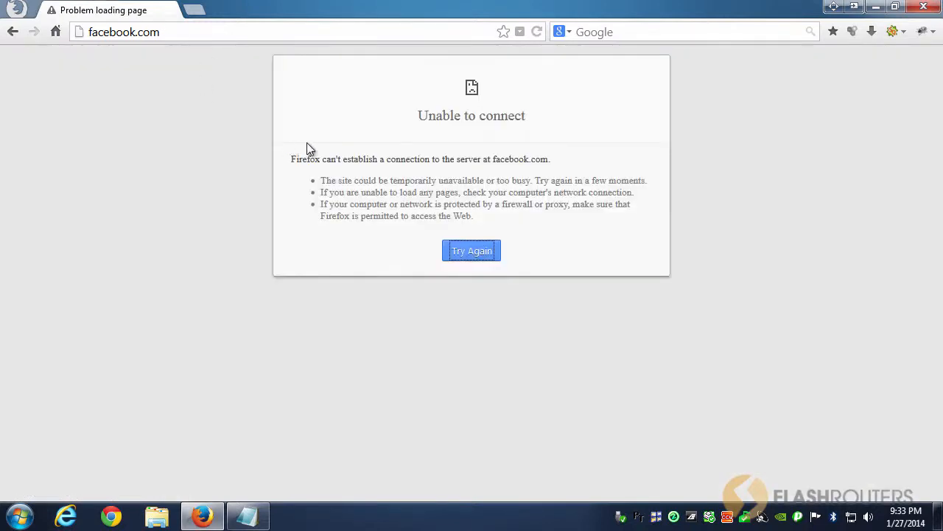
Step: Return to the hosts file in Notepad and comment out the facebook.com entry with a # at the line start
click(247, 516)
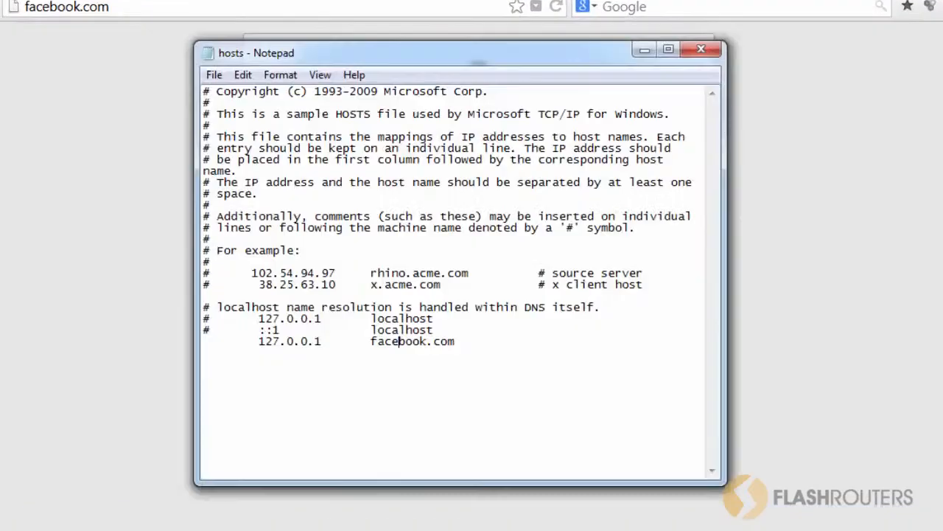
click(211, 341)
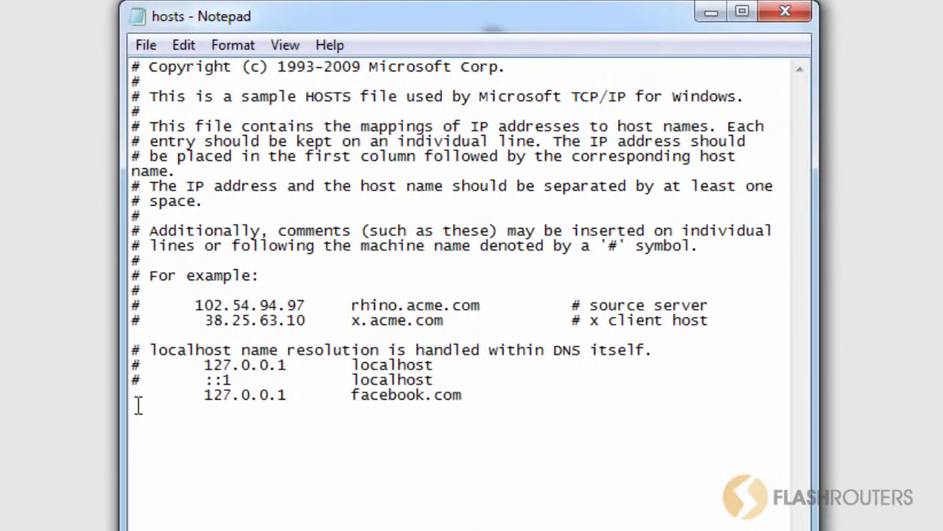
text(#)
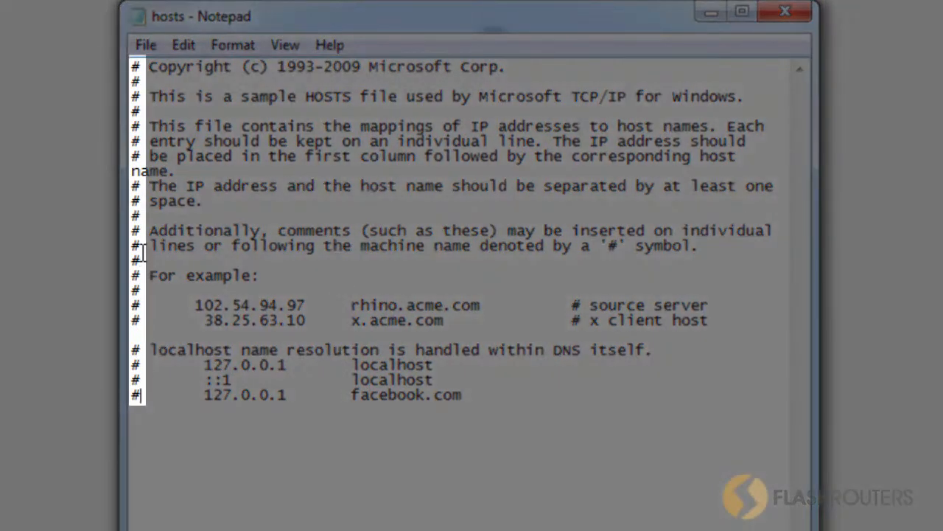
drag(143, 253, 142, 263)
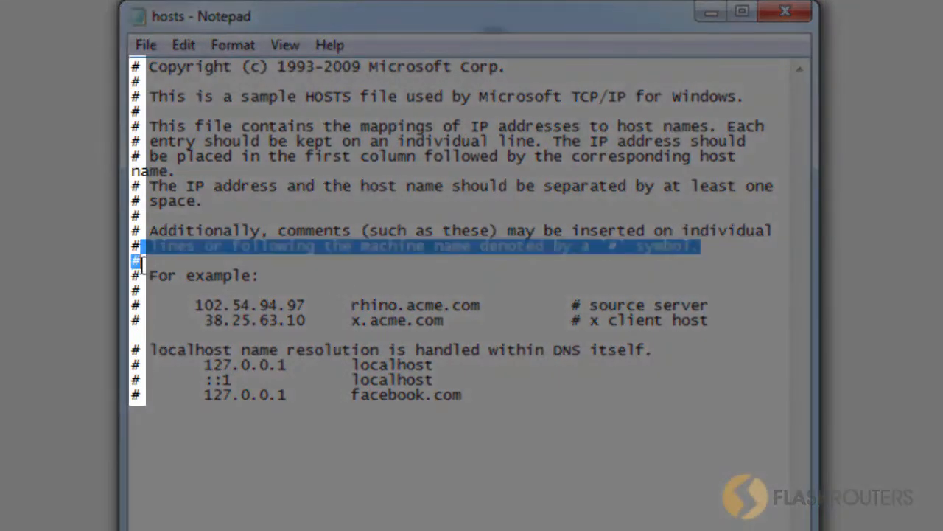
click(142, 270)
click(147, 400)
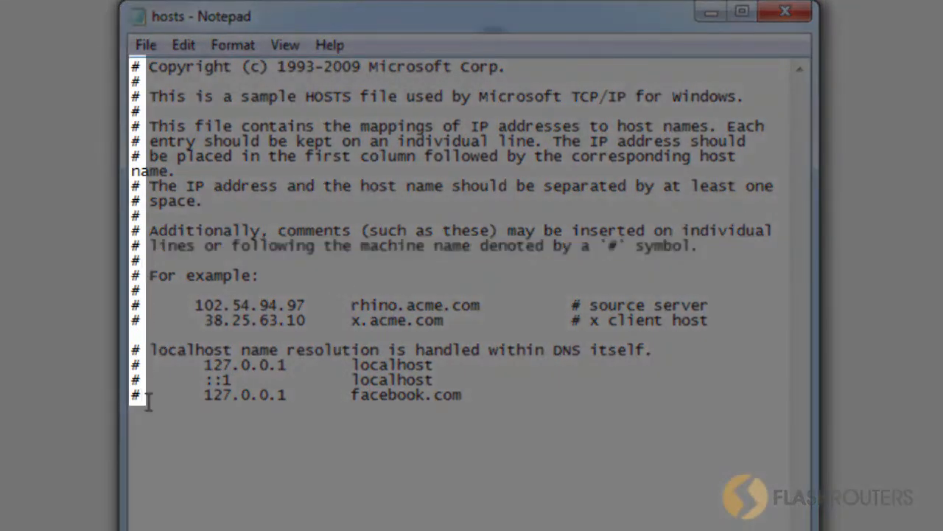
drag(203, 396, 282, 396)
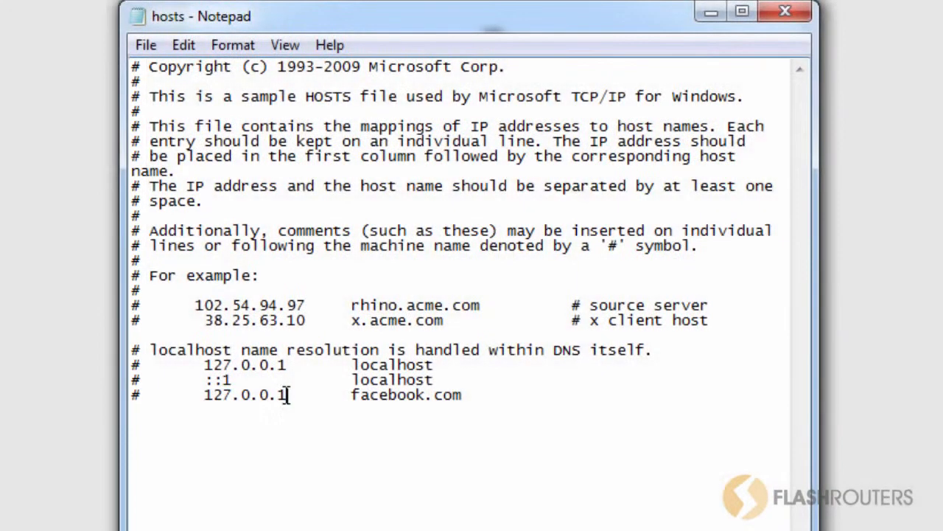
double_click(286, 395)
click(231, 397)
Step: Save the hosts file with the commented-out entry and reload facebook.com in Firefox to test access to the site
click(151, 45)
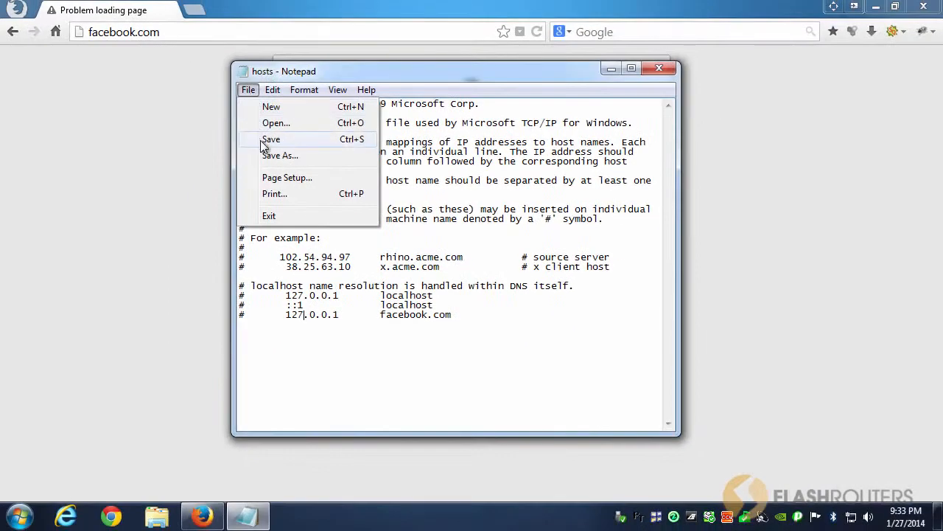
click(238, 134)
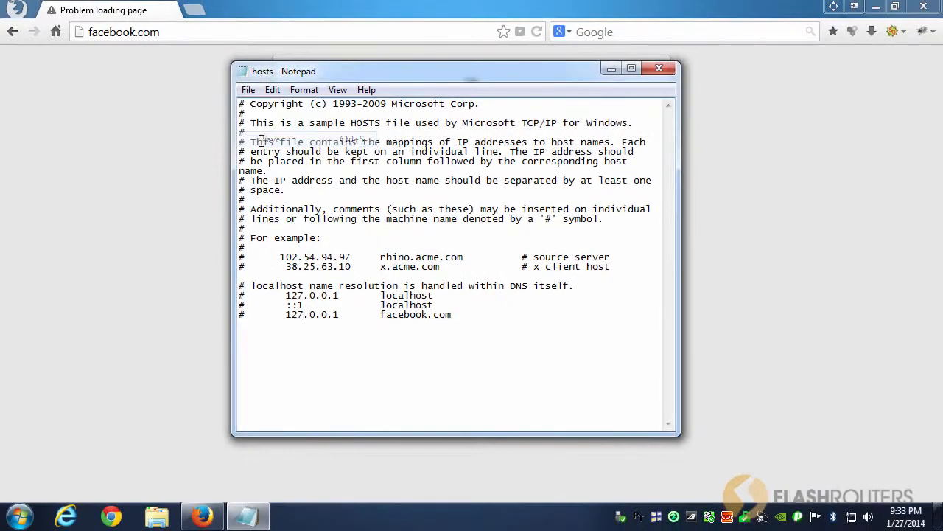
click(194, 208)
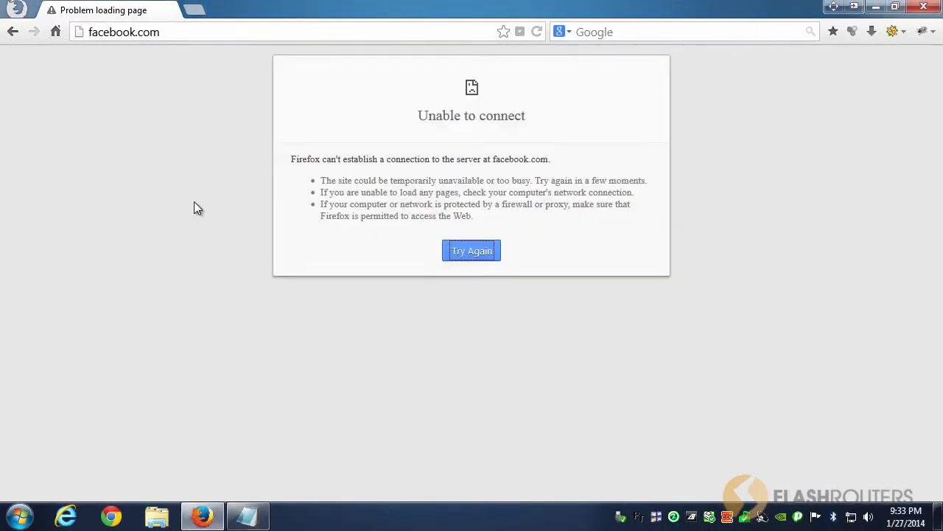
click(537, 34)
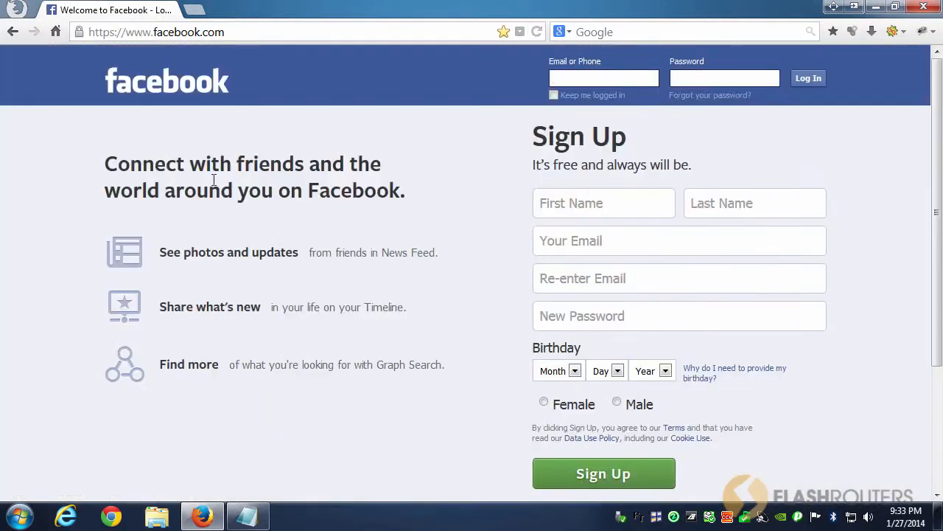
Step: Return to the hosts file in Notepad and add a line below the facebook.com entry mapping 85.95.16.15 to yourbank.com
click(251, 516)
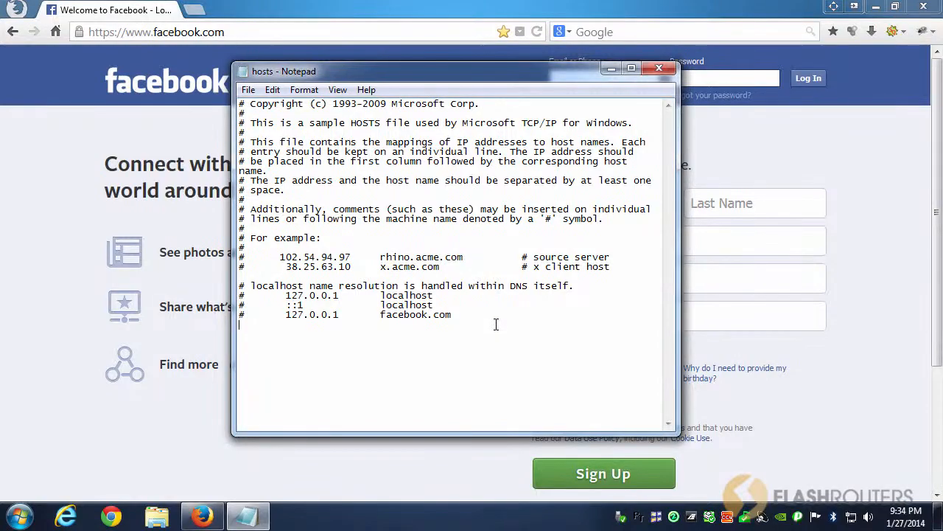
key(Return)
key(Tab)
text(85.95.16.15yourbank.com)
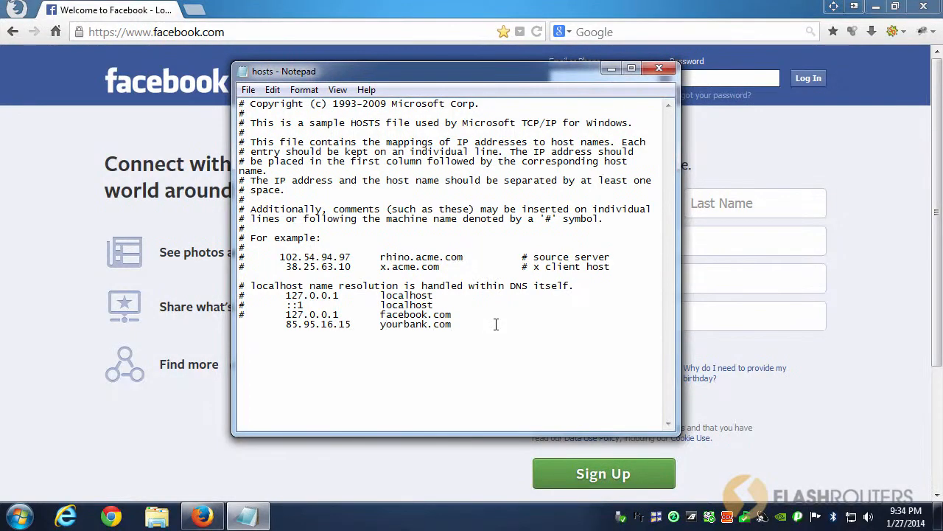
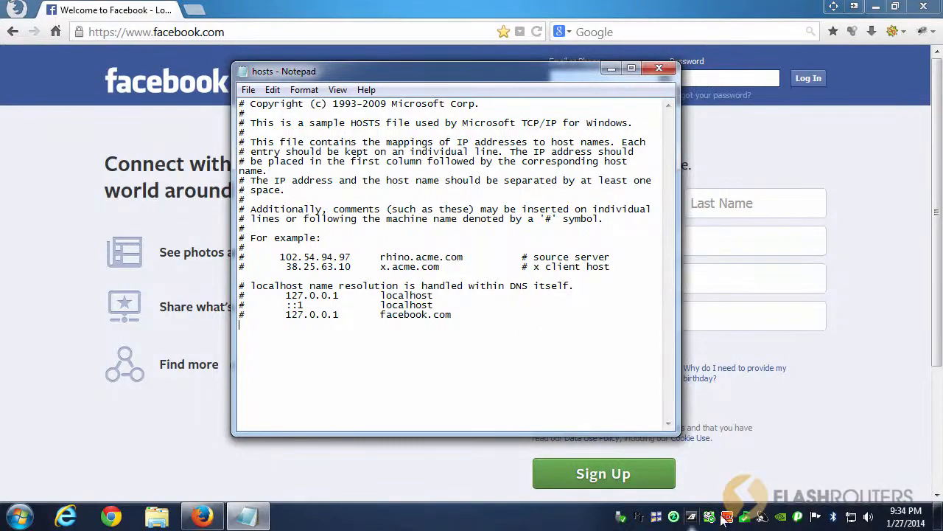
Step: In Microsoft Security Essentials, add C:\Windows\System32\Drivers\etc\hosts to the excluded files and locations and save the changes
click(747, 518)
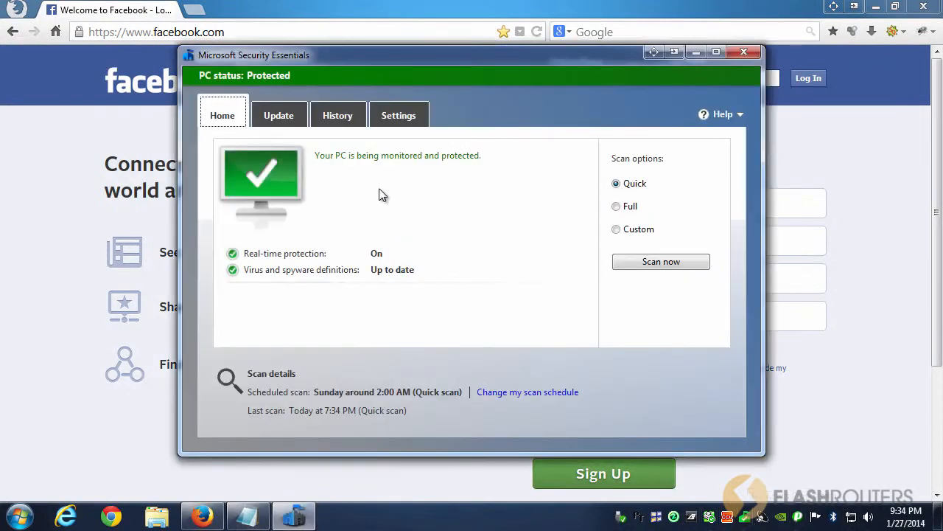
click(397, 120)
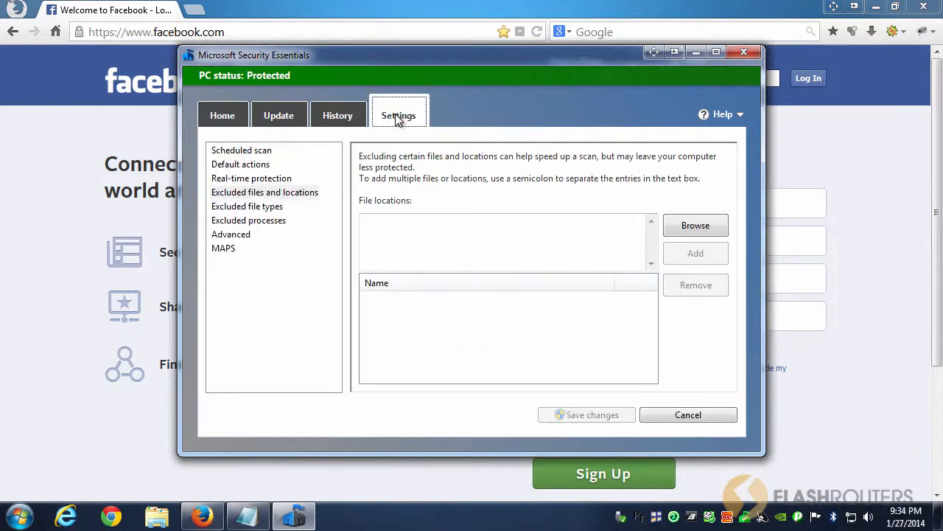
click(286, 194)
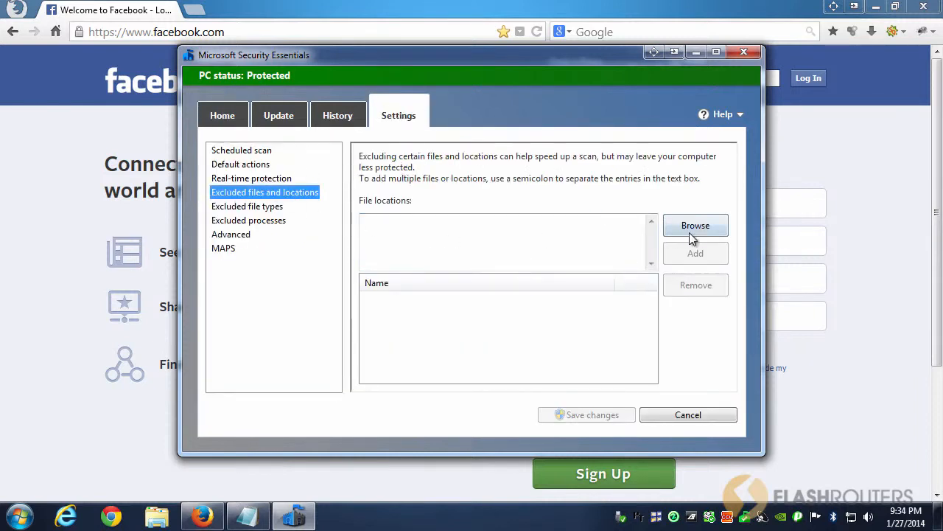
click(379, 227)
text(C:\Windows\System32\Drivers\etc\hosts)
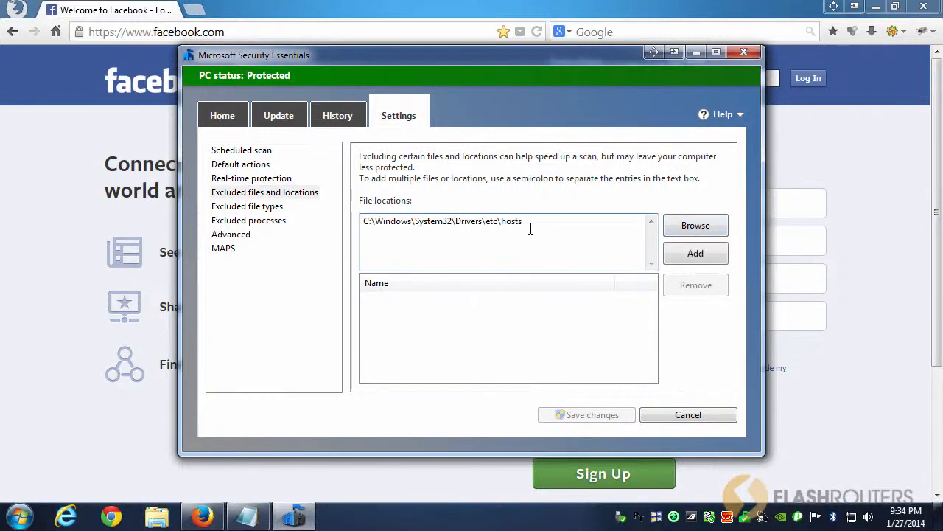
click(695, 253)
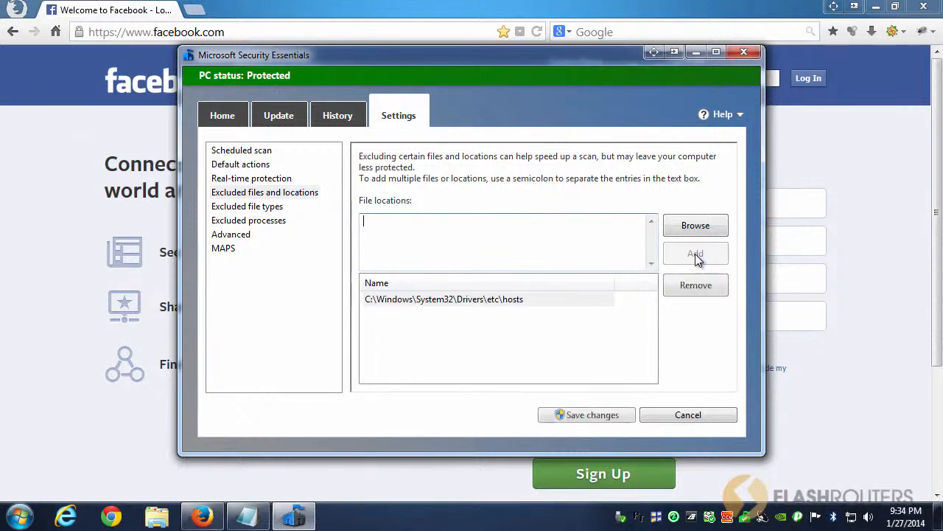
click(582, 415)
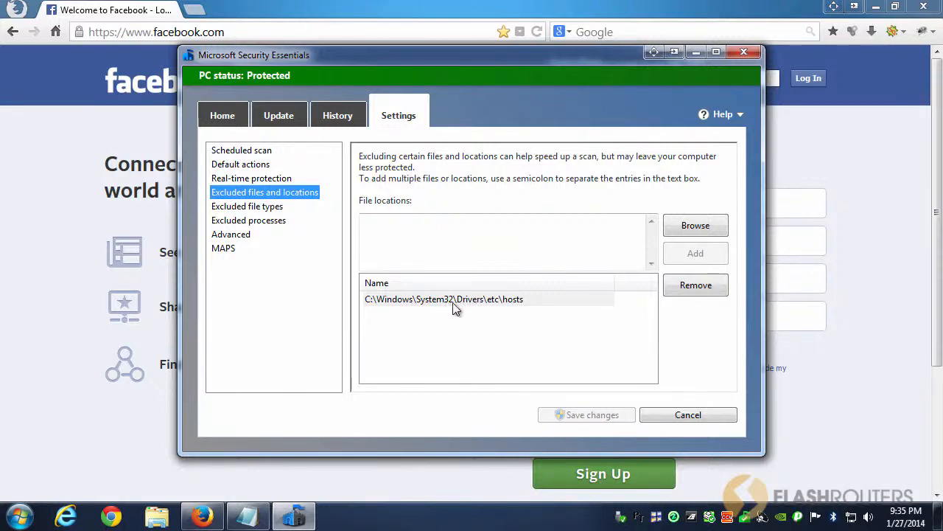
Step: Switch to Notepad to review the facebook.com entry in the hosts file, and return to the Microsoft Security Essentials exclusion list
click(697, 54)
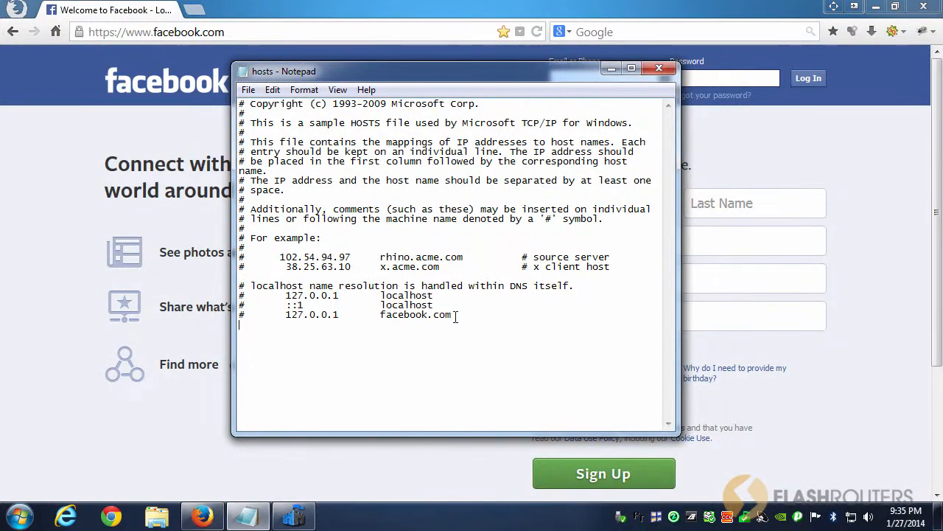
drag(455, 317, 257, 311)
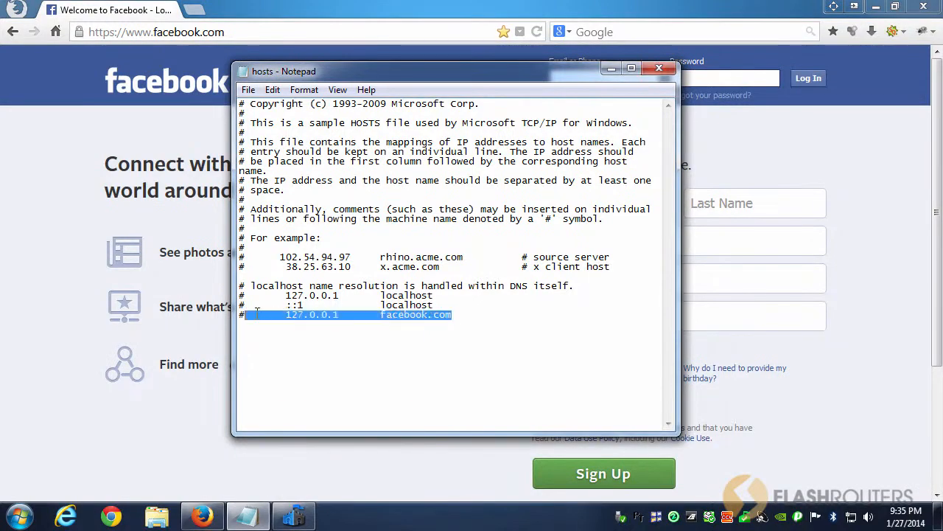
click(391, 315)
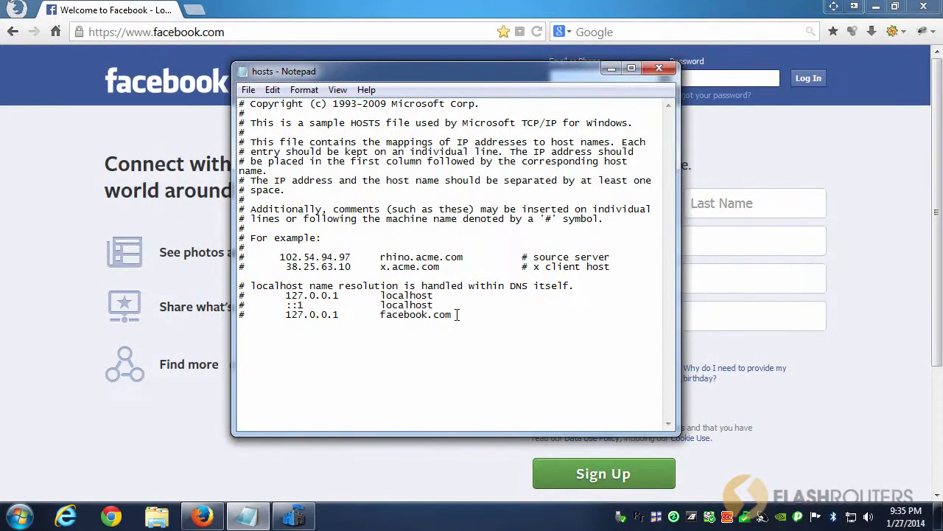
double_click(746, 517)
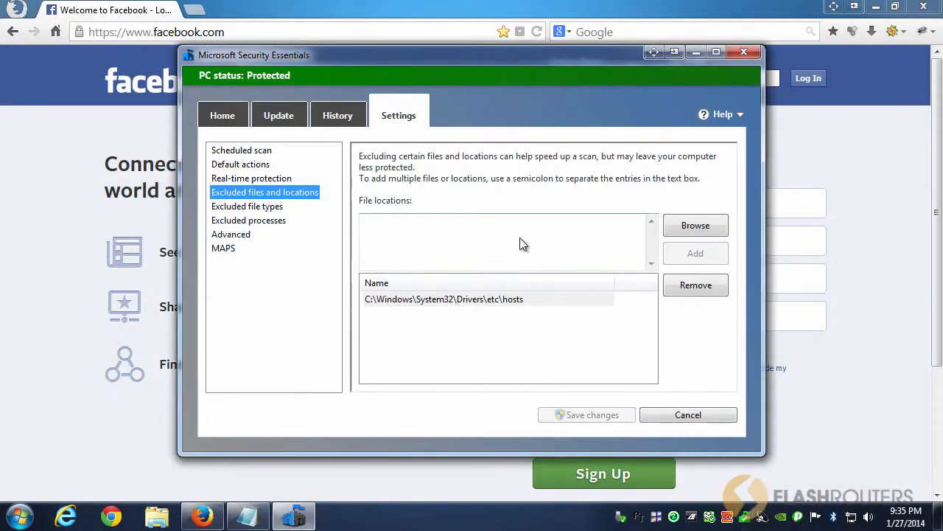
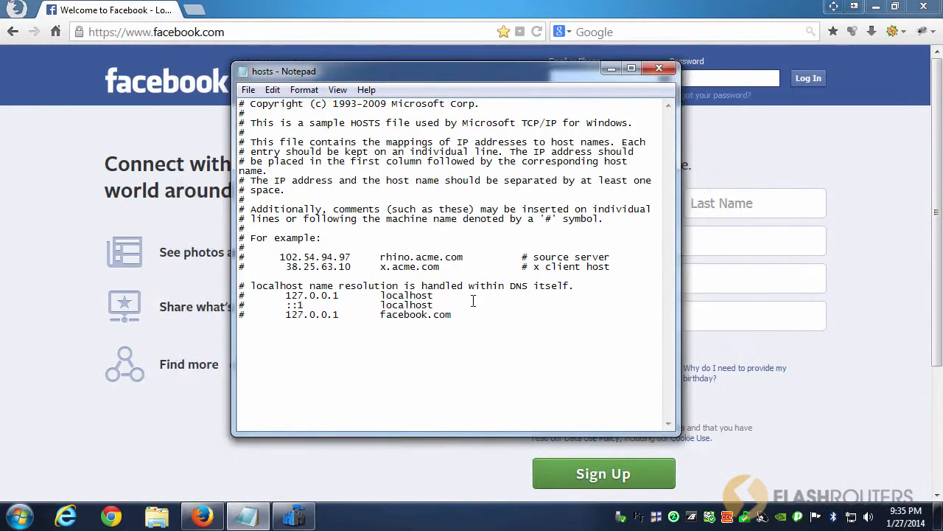
Step: Delete the commented 127.0.0.1 facebook.com entry at the end of the hosts file, including its # sign
drag(452, 315, 285, 315)
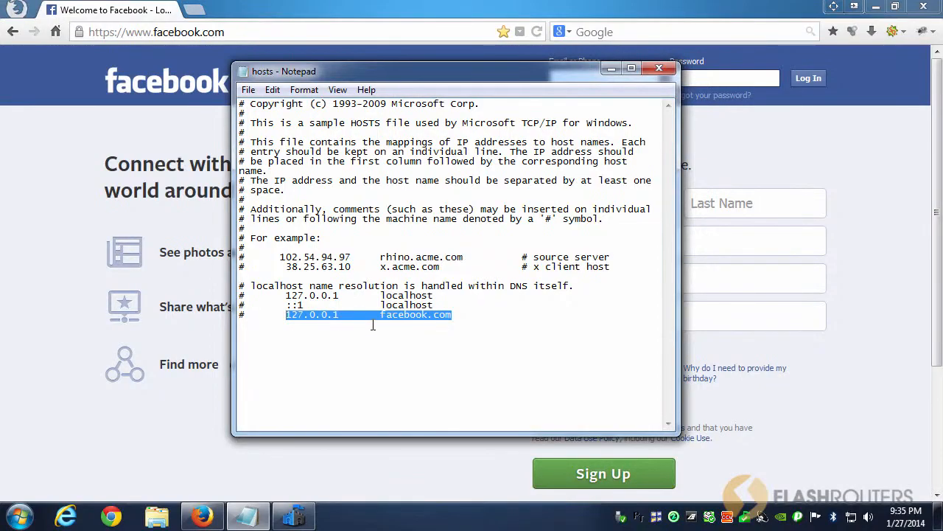
key(Delete)
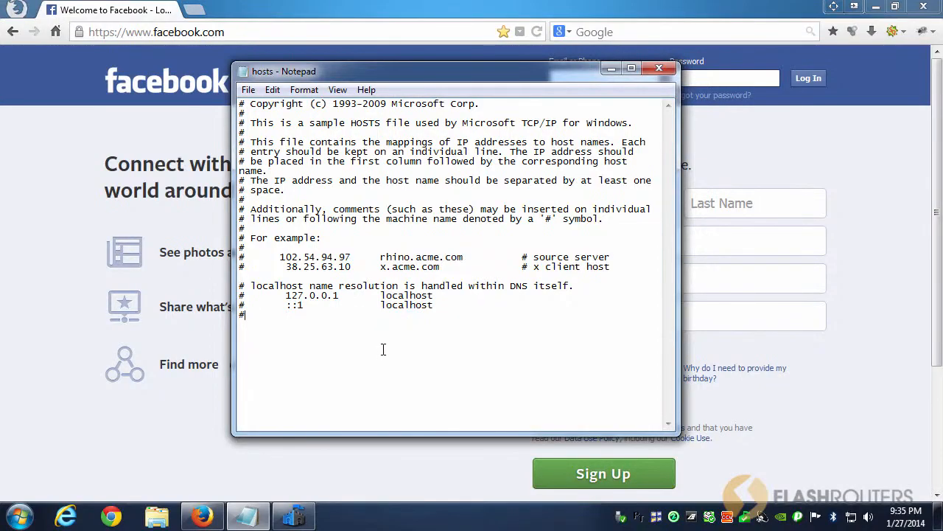
key(BackSpace)
Step: Bring up the option to run Notepad as administrator, and return to the open hosts file
click(19, 516)
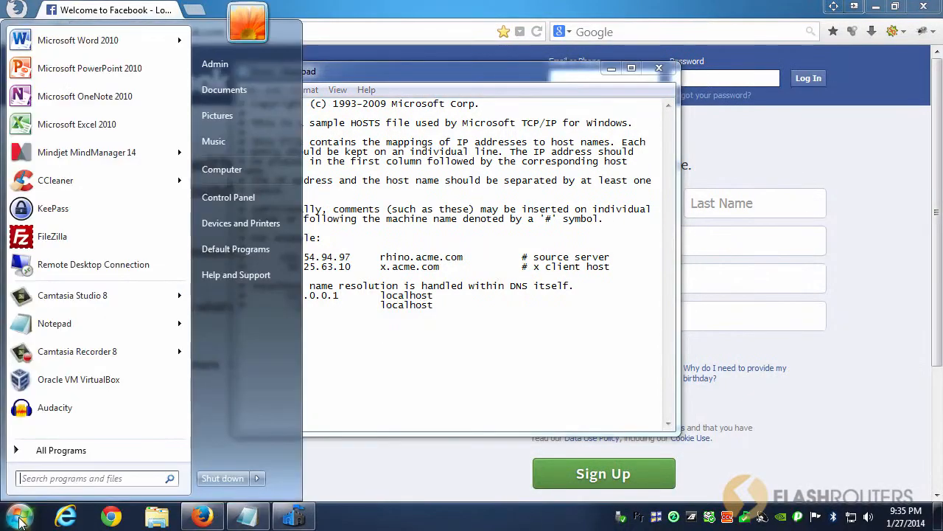
right_click(88, 331)
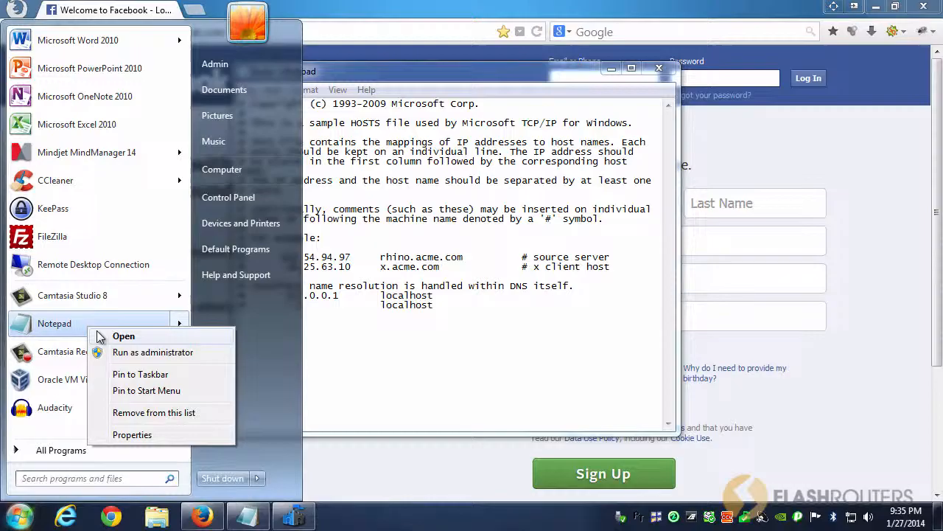
click(134, 354)
click(192, 352)
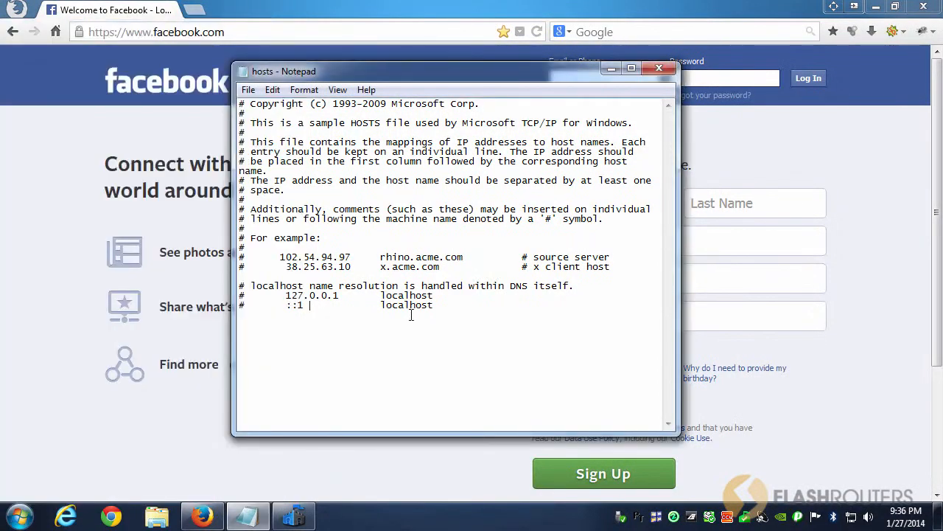
Step: Add a line below the ::1 localhost entry in the hosts file that maps 127.0.0.1 to facebook.com
click(435, 306)
key(Return)
key(Tab)
text(127.0.0.1)
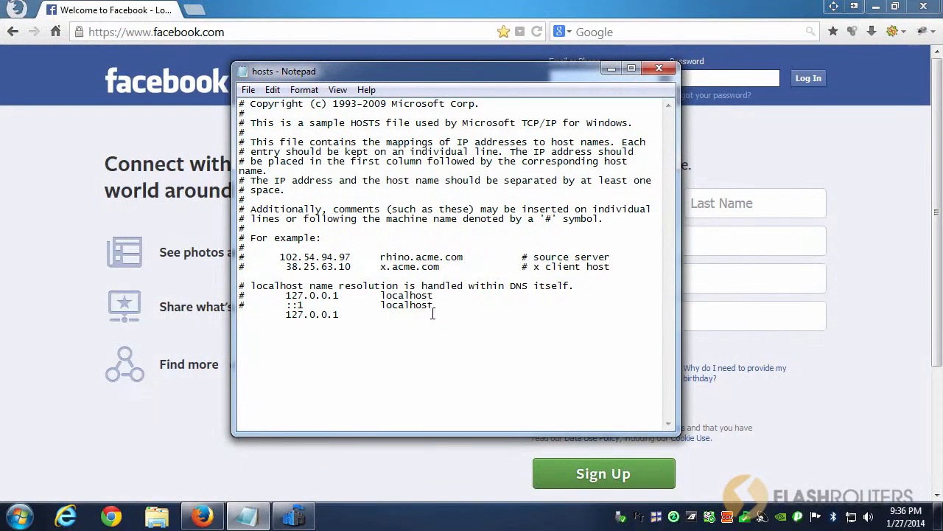
key(Tab)
text(facebook.com)
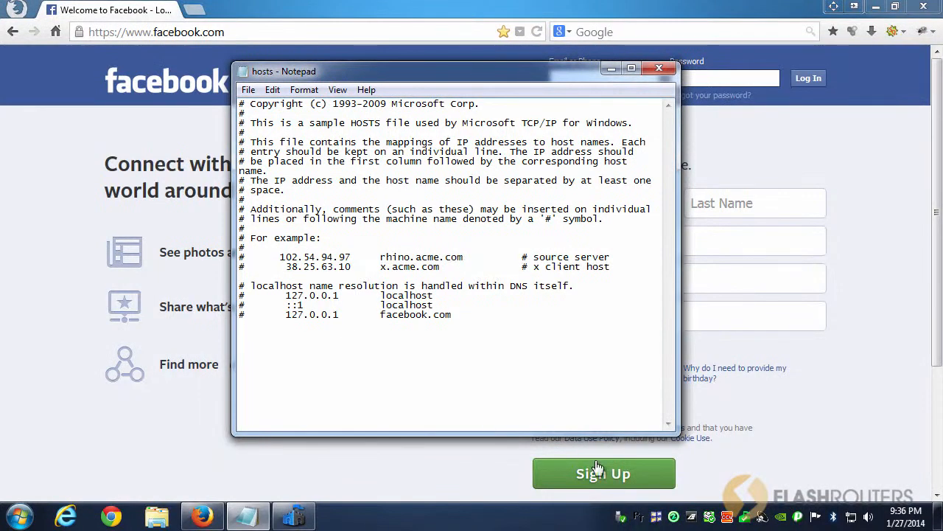
Step: Switch to Microsoft Security Essentials to check the hosts file in the excluded files and locations
click(749, 520)
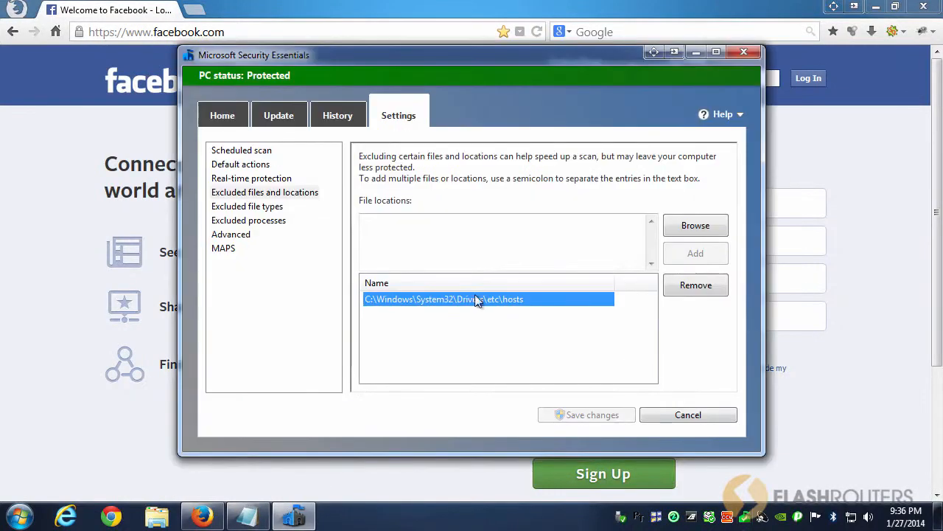